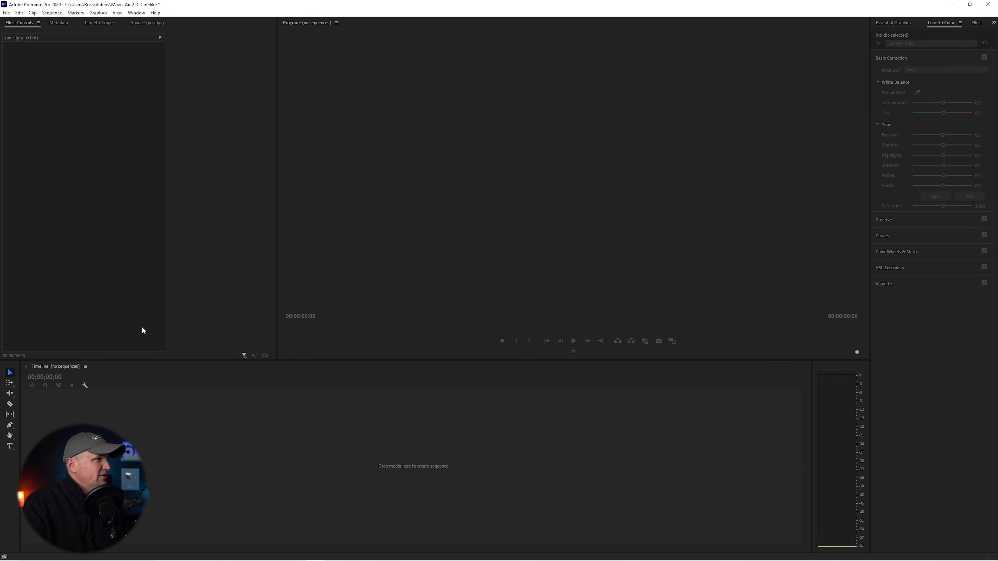
# Step: Create a new sequence from the custom 4K 30 preset (3840 x 2160, 29.97 fps), keeping the suggested sequence name
pyautogui.click(51, 12)
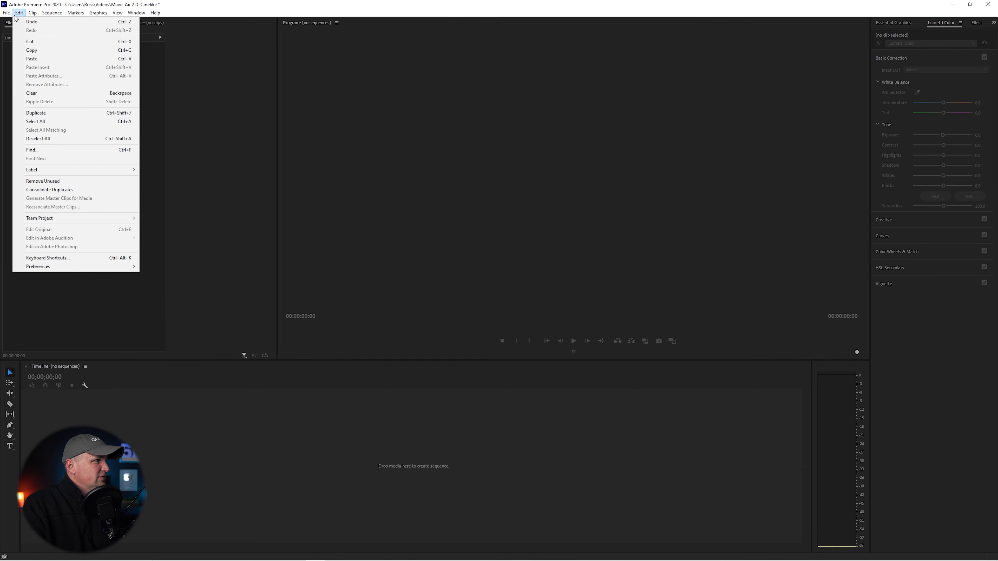
pyautogui.moveTo(6, 16)
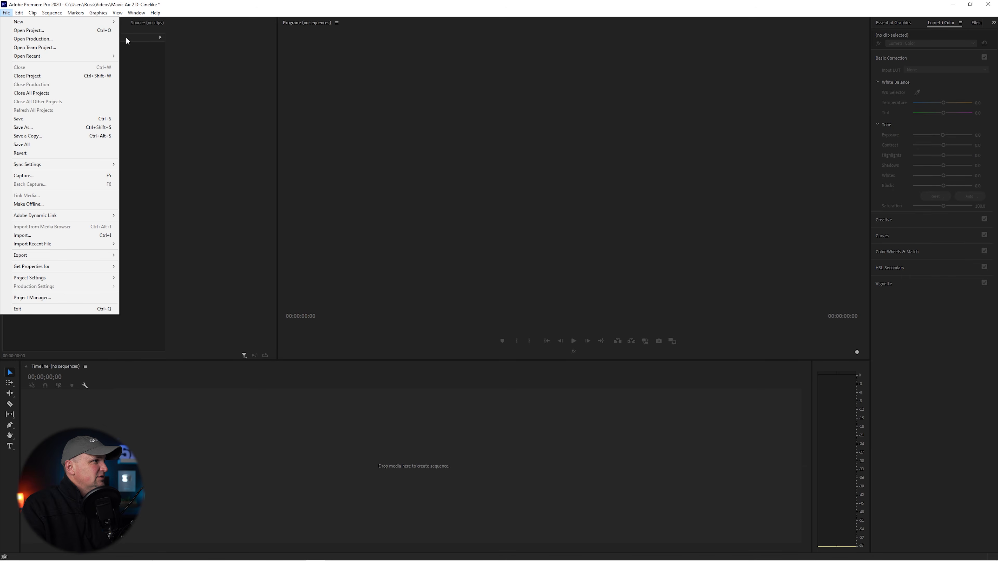
pyautogui.moveTo(98, 23)
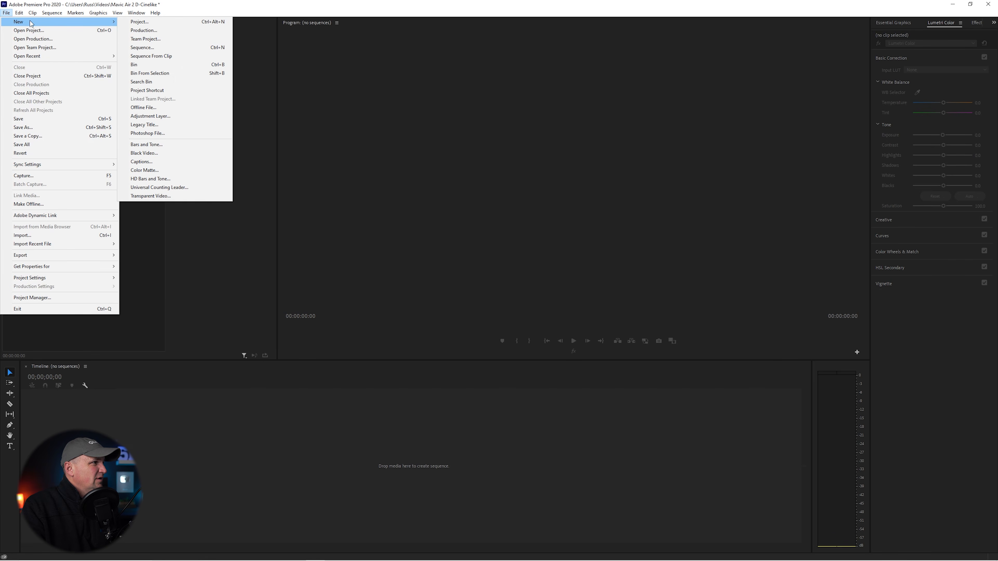
pyautogui.click(136, 48)
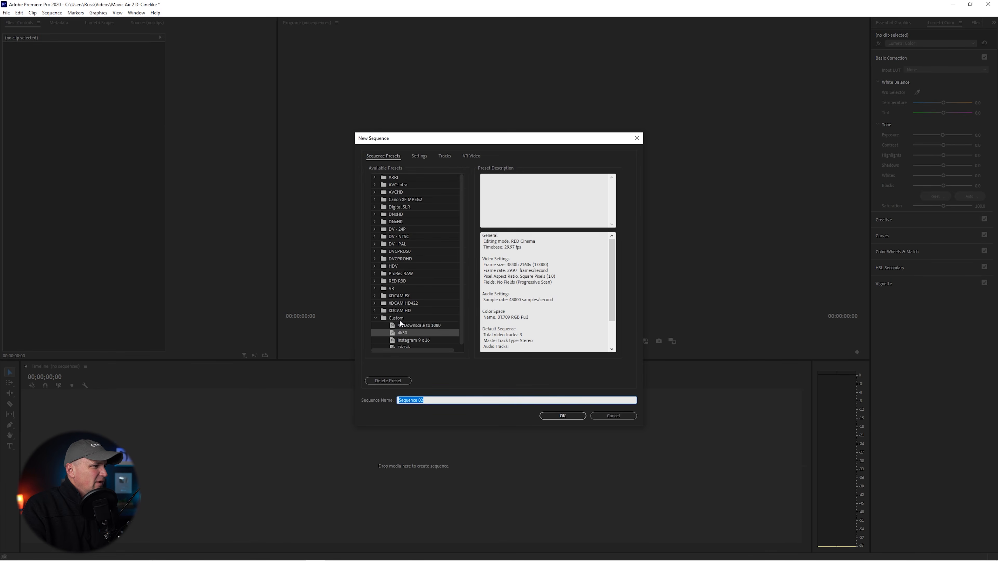
pyautogui.click(406, 334)
pyautogui.click(577, 416)
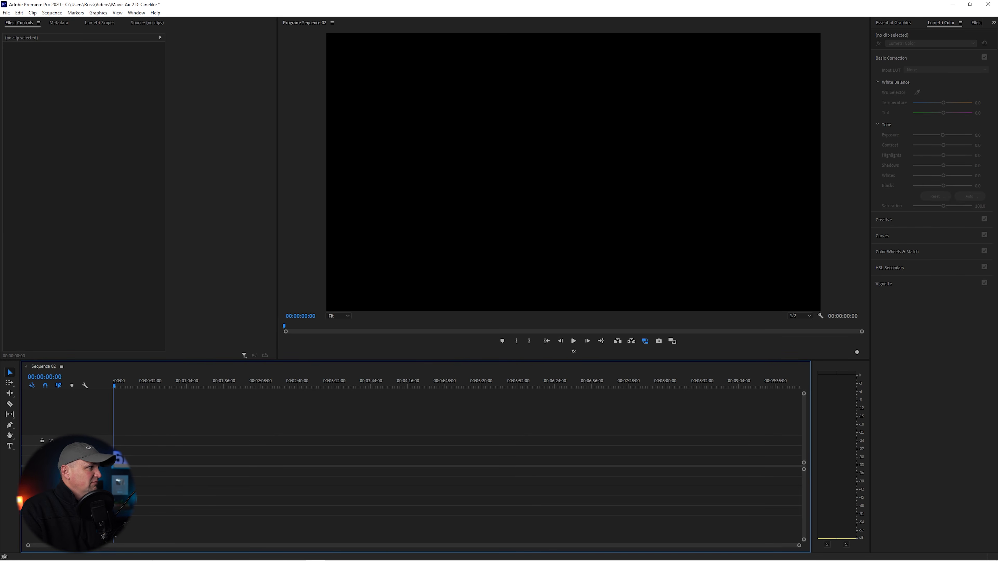
# Step: Place the DJI_0238.MP4 clip at the start of the sequence's first video track
pyautogui.moveTo(215, 560); pyautogui.dragTo(114, 460)
pyautogui.click(561, 299)
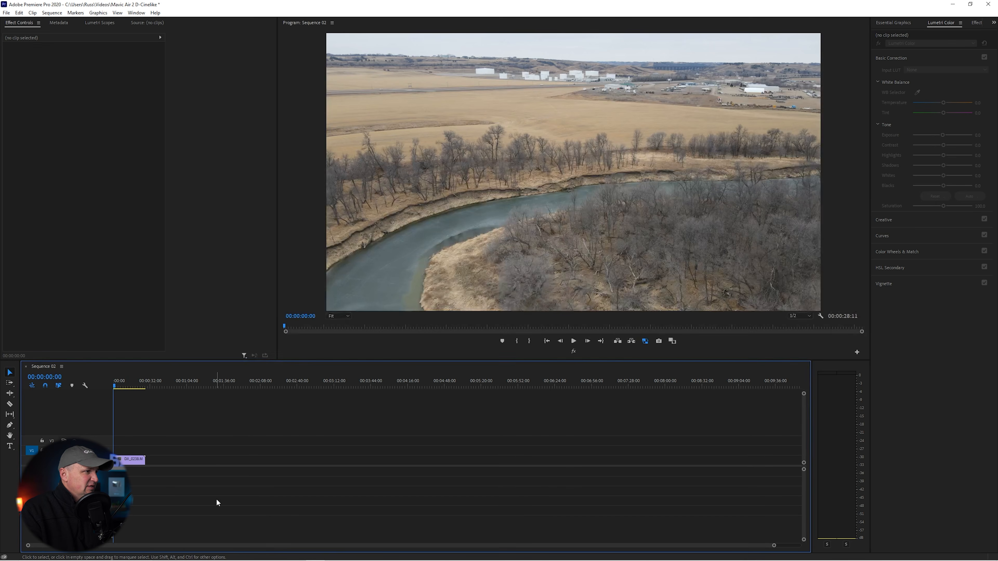
pyautogui.moveTo(774, 545); pyautogui.dragTo(514, 557)
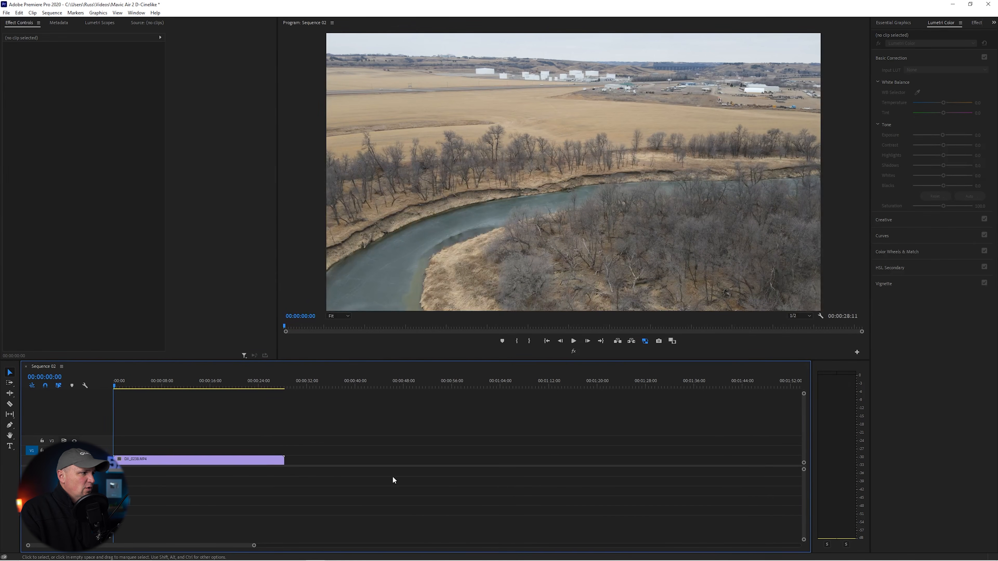
# Step: Trim the opening of the DJI_0238.MP4 clip, close the gap, and cut its end at 00:00:16:21
pyautogui.moveTo(120, 463); pyautogui.dragTo(133, 463)
pyautogui.rightClick(126, 459)
pyautogui.click(130, 465)
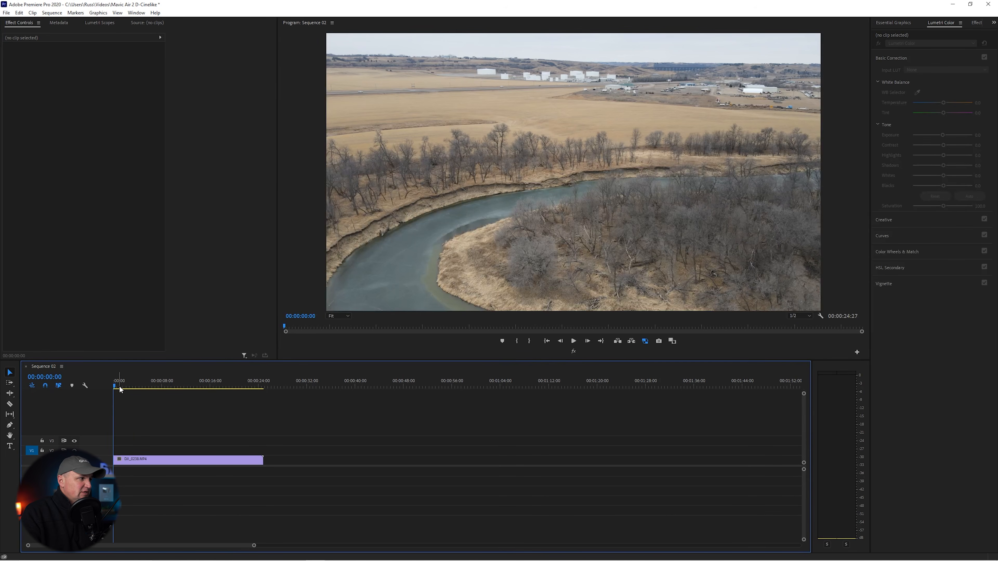
pyautogui.moveTo(120, 389); pyautogui.dragTo(217, 387)
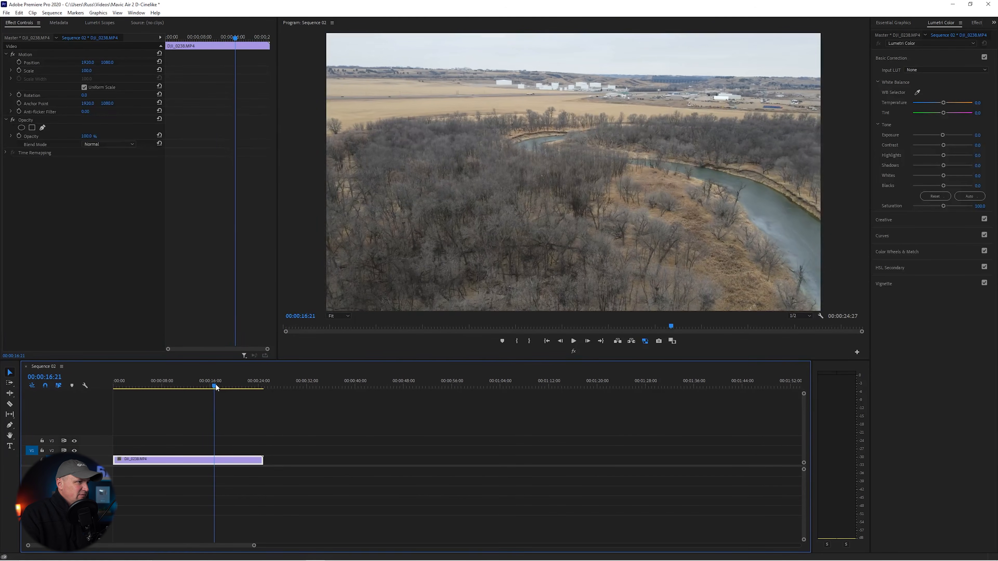
pyautogui.moveTo(262, 459); pyautogui.dragTo(214, 459)
# Step: Play the trimmed DJI_0238.MP4 clip from the beginning, then return the playhead to the sequence start
pyautogui.press('Home')
pyautogui.click(574, 341)
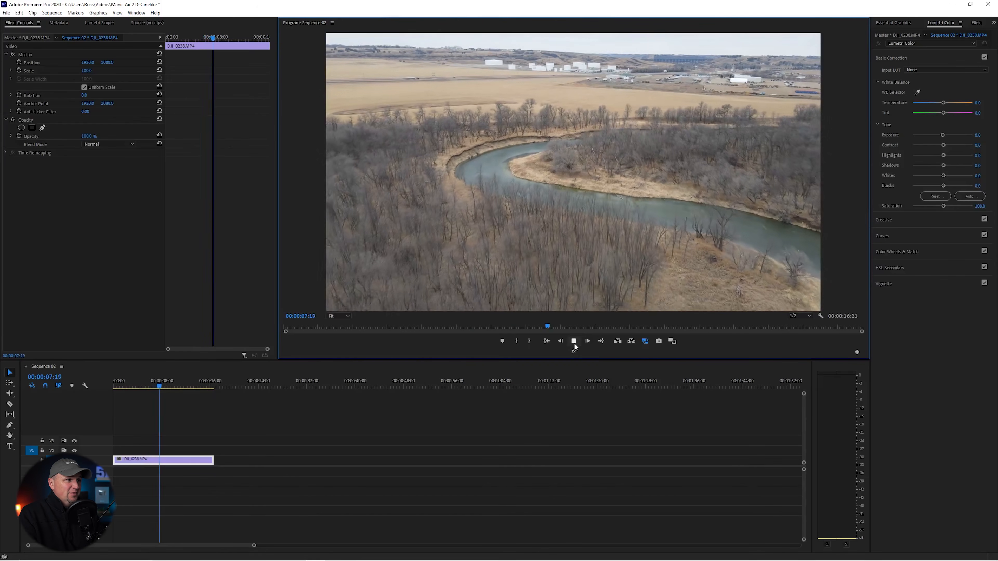
pyautogui.click(573, 341)
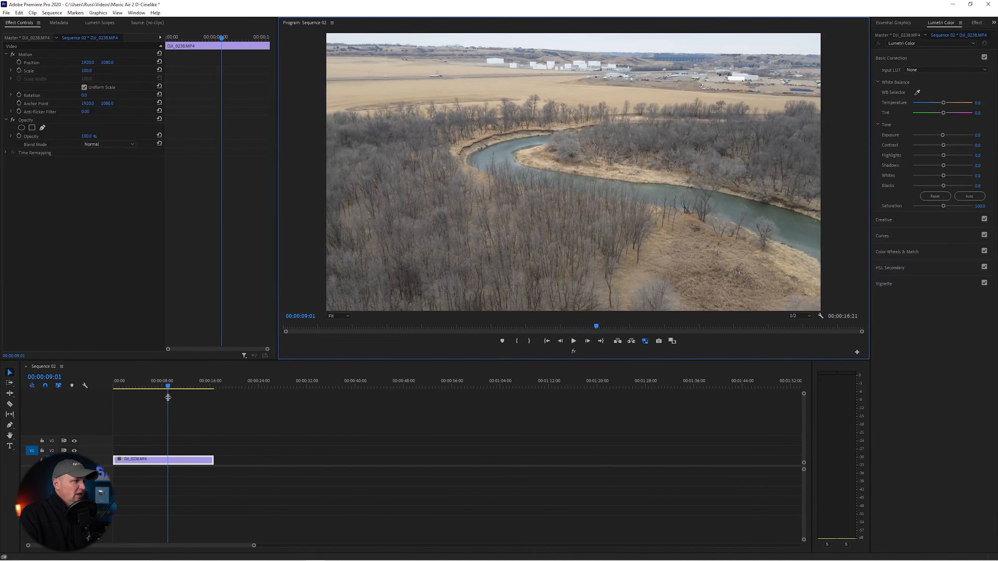
pyautogui.click(107, 396)
pyautogui.press('Home')
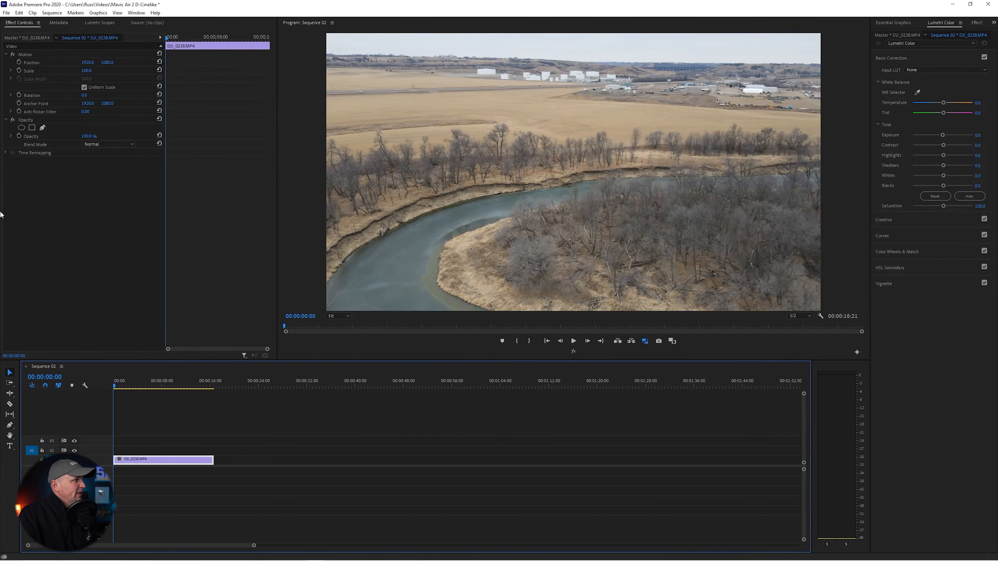
# Step: Place the DJI_0240.MP4 clip on the track above and trim its opening and end to match the lower clip's length
pyautogui.moveTo(271, 560); pyautogui.dragTo(169, 458)
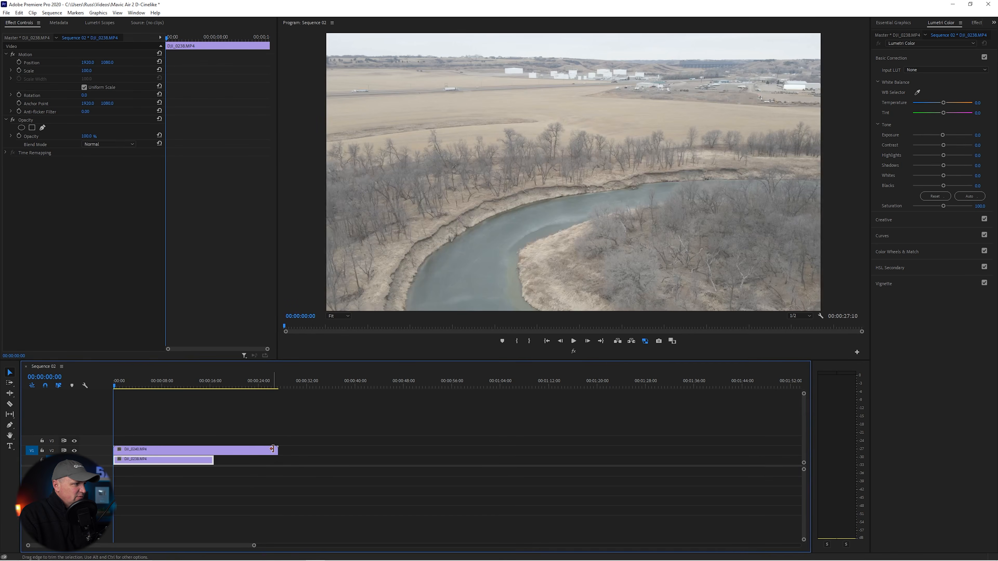
pyautogui.moveTo(116, 450); pyautogui.dragTo(142, 455)
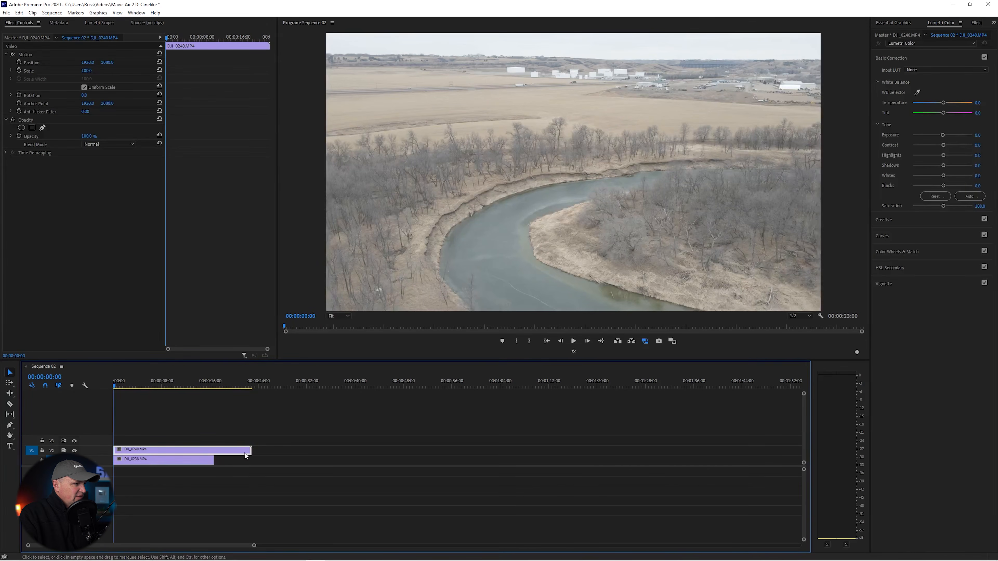
pyautogui.moveTo(251, 450); pyautogui.dragTo(213, 451)
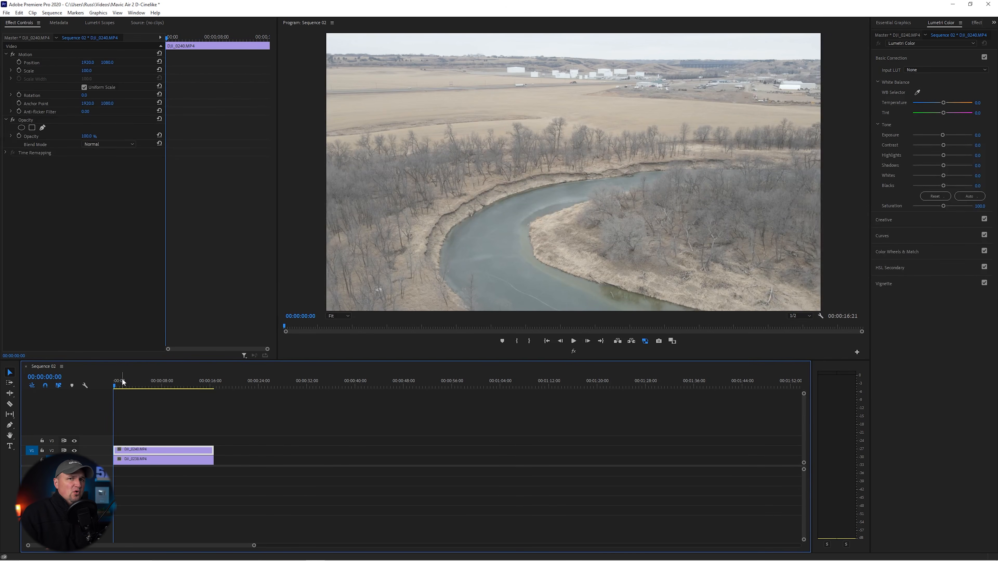
# Step: Play the DJI_0240.MP4 clip for a few seconds and return the playhead to the sequence start
pyautogui.click(575, 342)
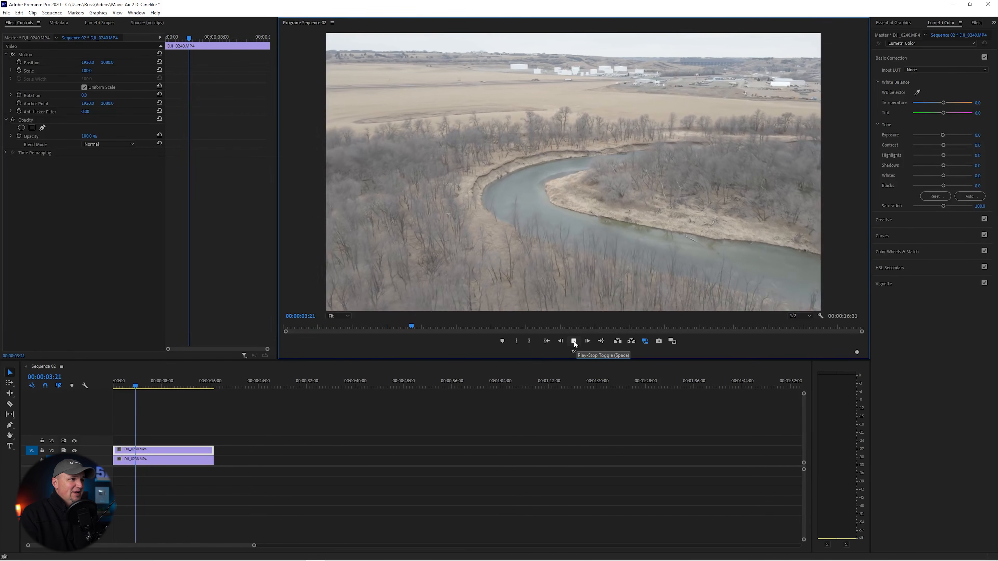
pyautogui.click(574, 341)
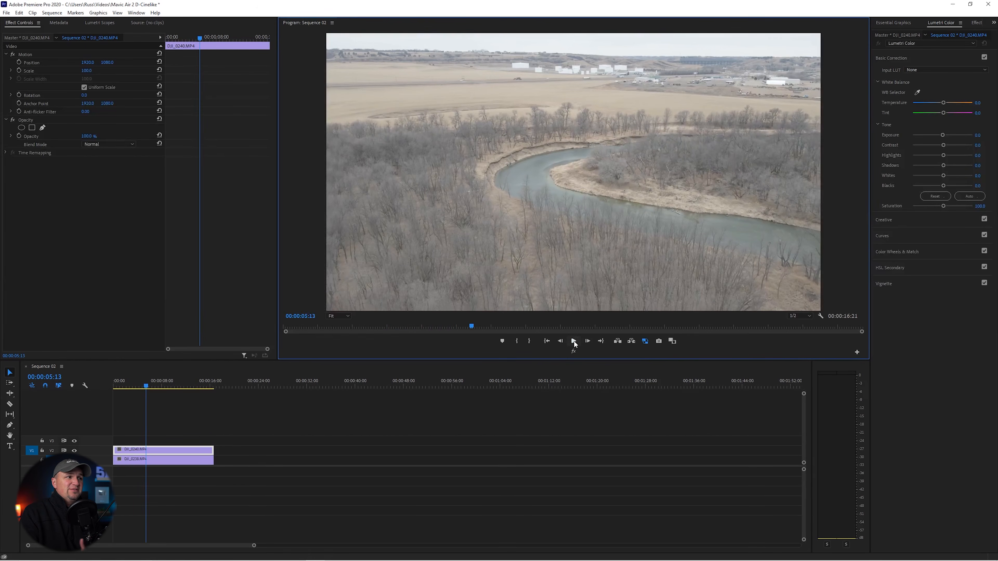
pyautogui.moveTo(145, 386); pyautogui.dragTo(110, 385)
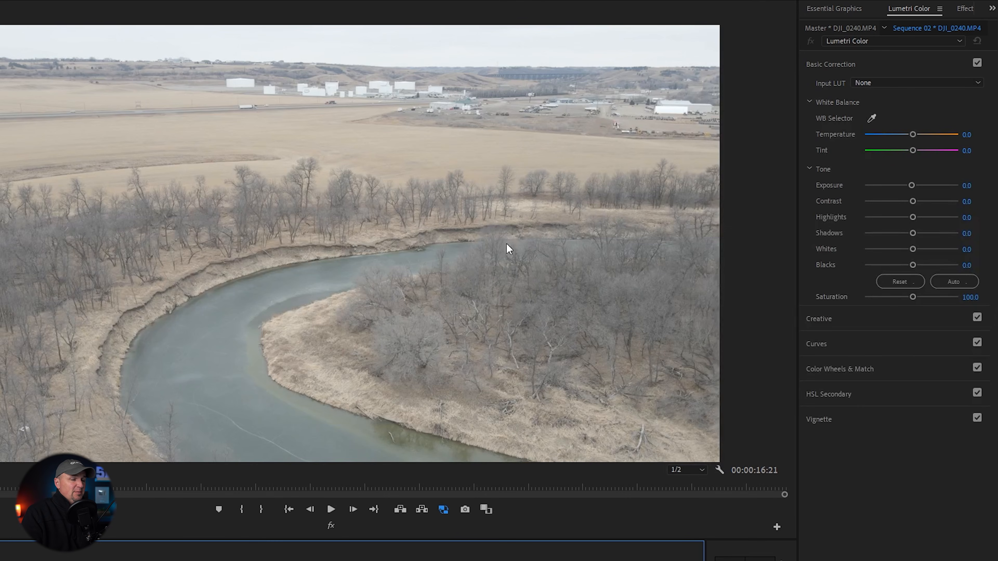
# Step: Grade the DJI_0240.MP4 clip in Lumetri with contrast 100, saturation about 171.4 and shadows about -71.4
pyautogui.click(911, 201)
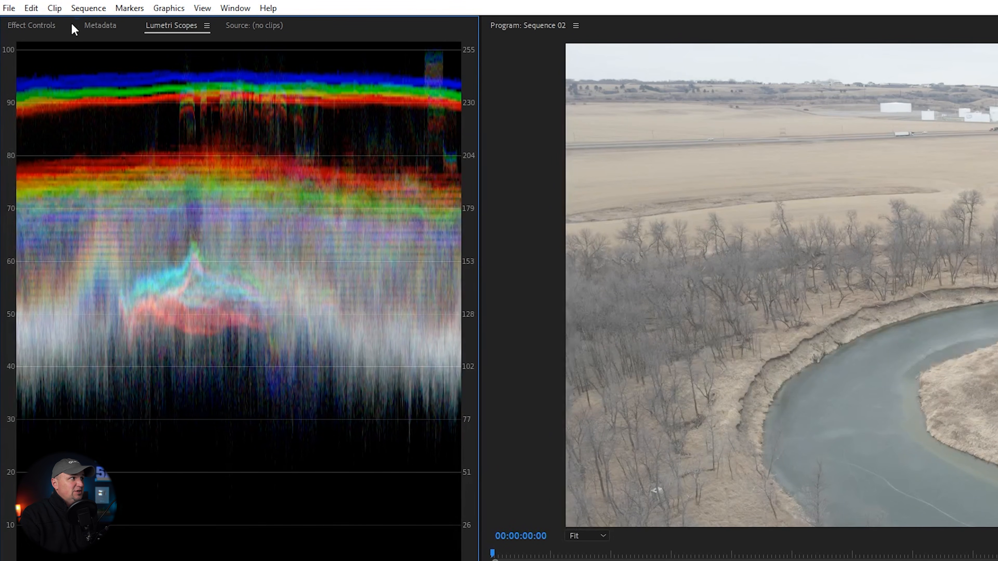
pyautogui.click(42, 26)
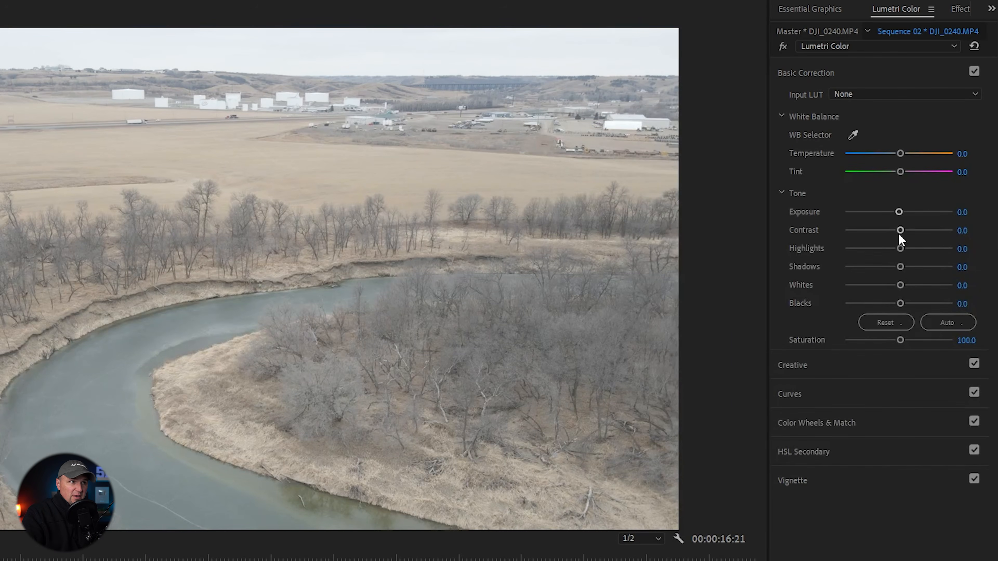
pyautogui.moveTo(900, 230); pyautogui.dragTo(976, 232)
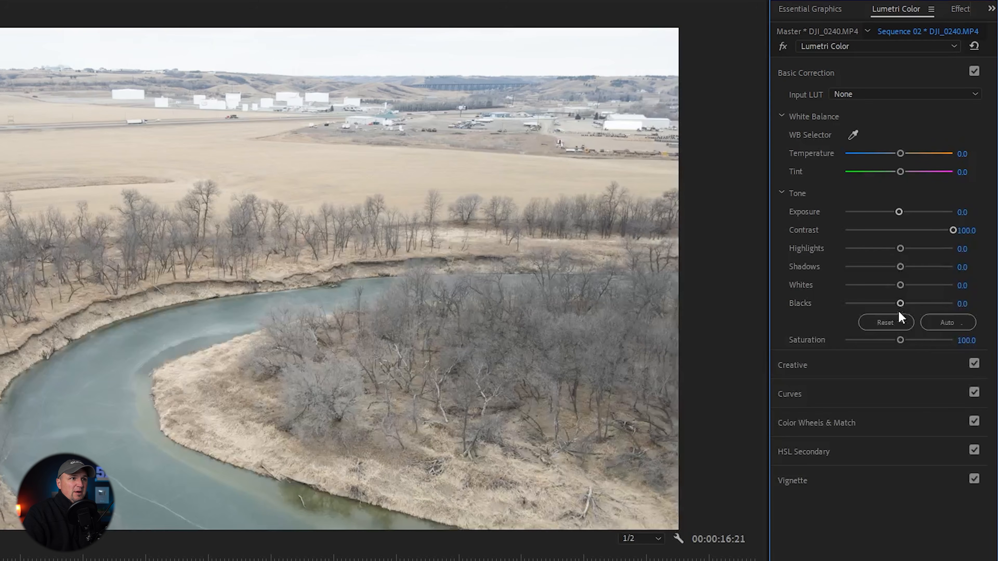
pyautogui.moveTo(900, 340); pyautogui.dragTo(942, 344)
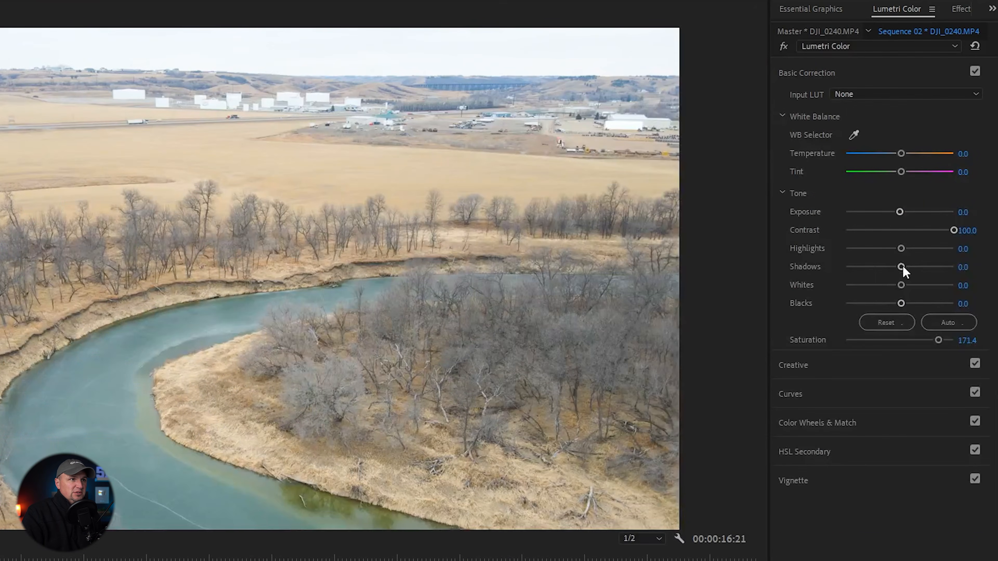
pyautogui.moveTo(902, 269); pyautogui.dragTo(860, 265)
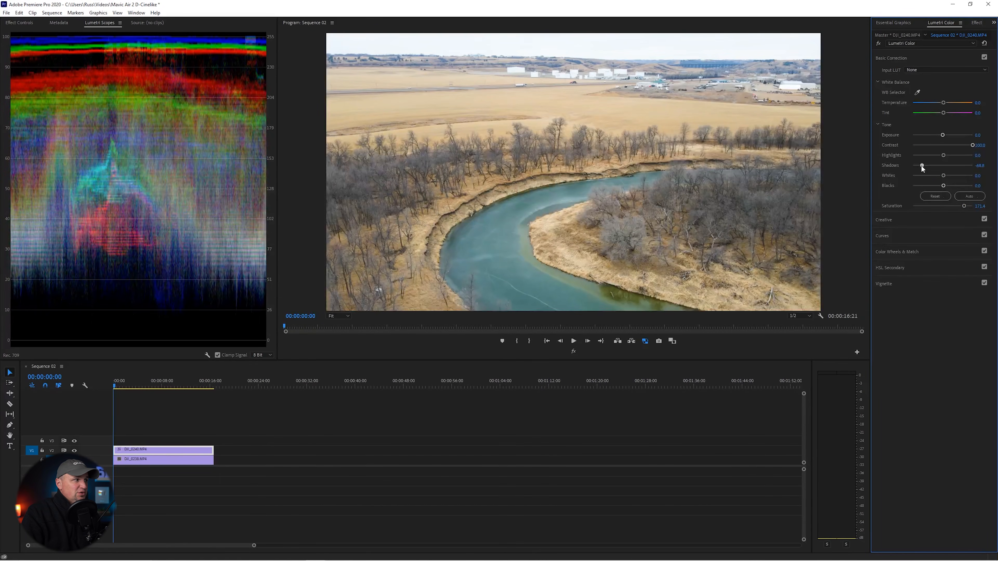
pyautogui.moveTo(921, 166); pyautogui.dragTo(921, 166)
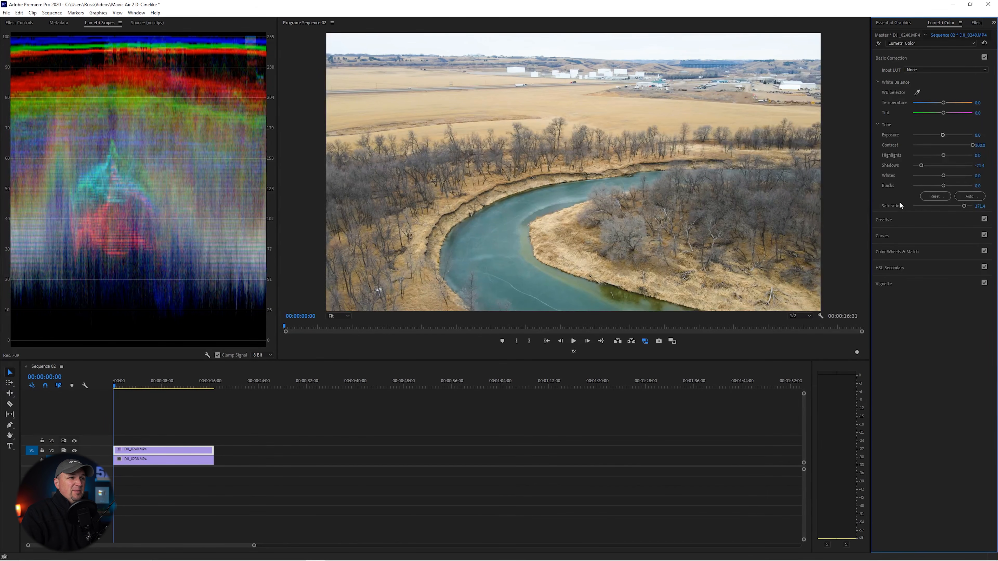
pyautogui.click(892, 221)
pyautogui.click(885, 74)
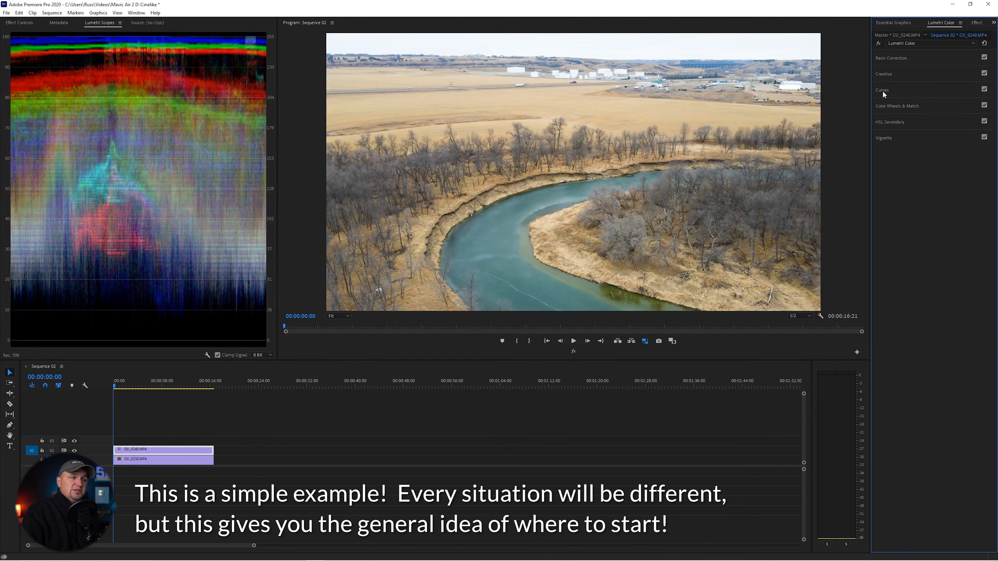
pyautogui.click(882, 60)
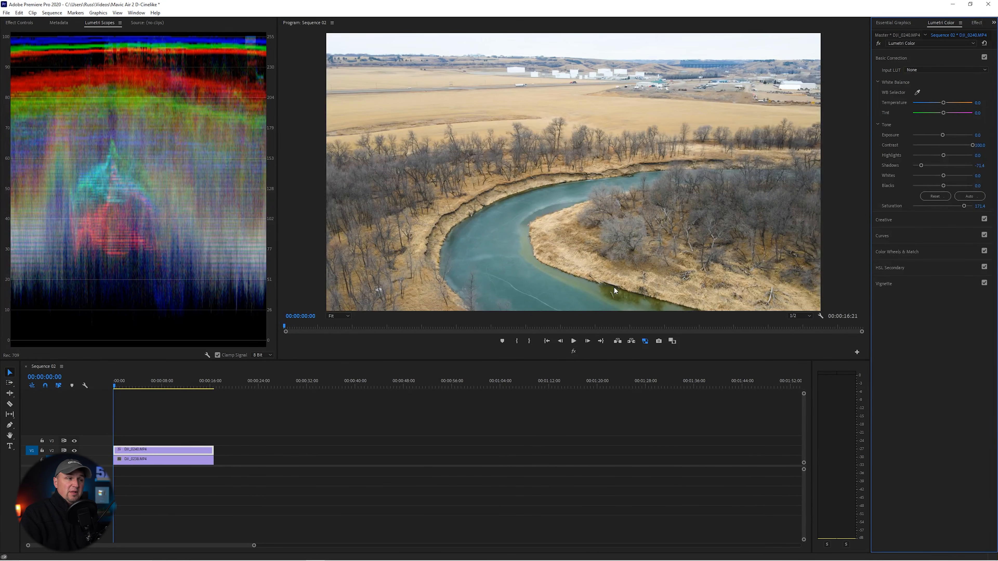
# Step: Compare the graded DJI_0240.MP4 clip with the ungraded clip beneath it by toggling the upper track's visibility
pyautogui.click(74, 451)
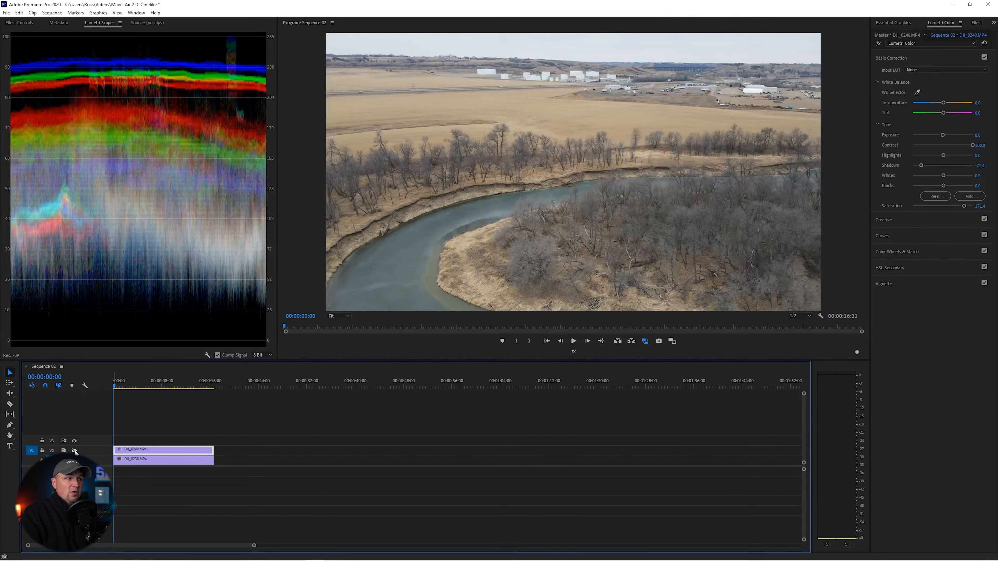
pyautogui.click(75, 451)
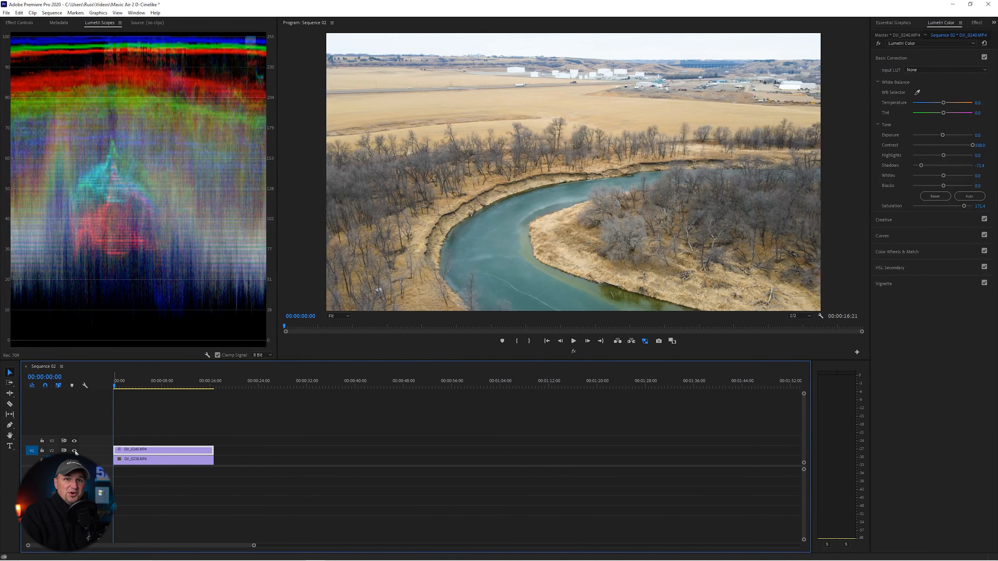
# Step: With the upper track hidden, set the DJI_0238.MP4 clip's Lumetri contrast to about 28.6 and saturation to about 146
pyautogui.click(75, 451)
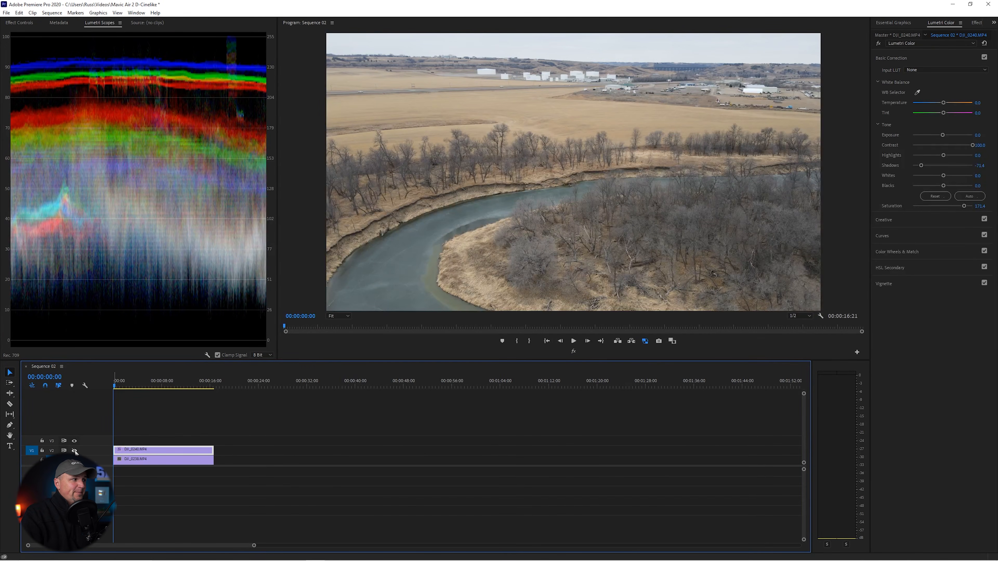
pyautogui.click(127, 461)
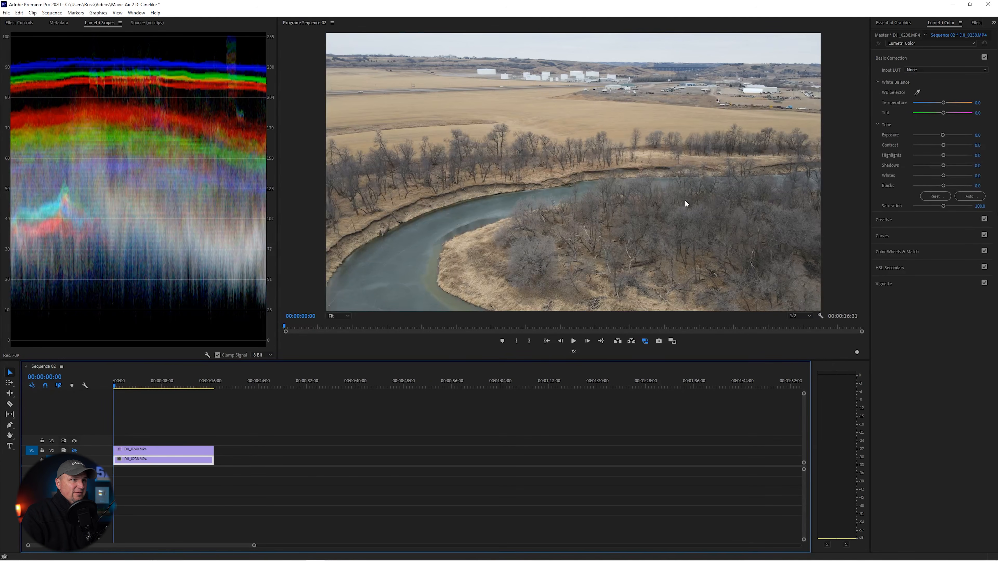
pyautogui.moveTo(943, 145); pyautogui.dragTo(951, 145)
pyautogui.moveTo(944, 205); pyautogui.dragTo(956, 206)
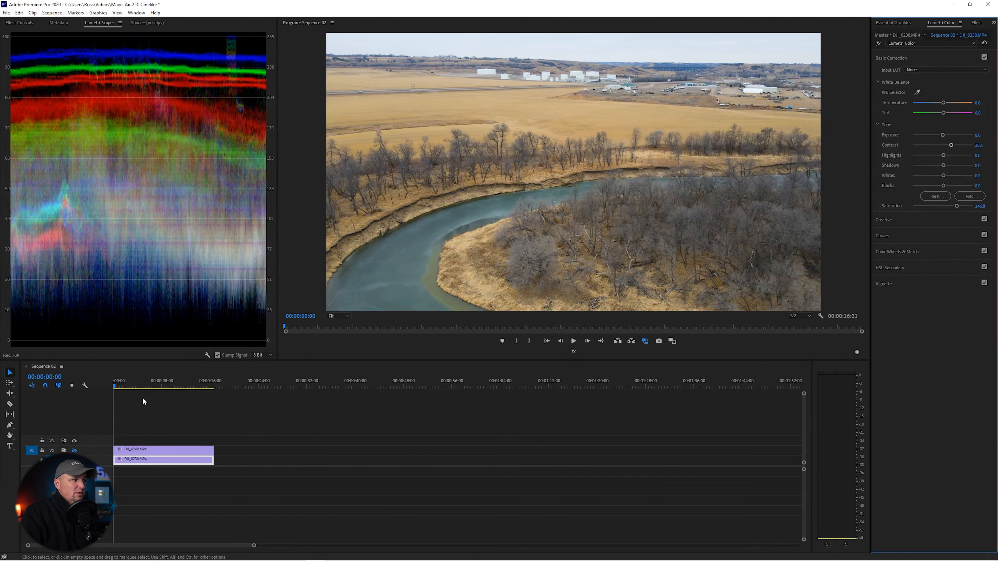
pyautogui.click(75, 451)
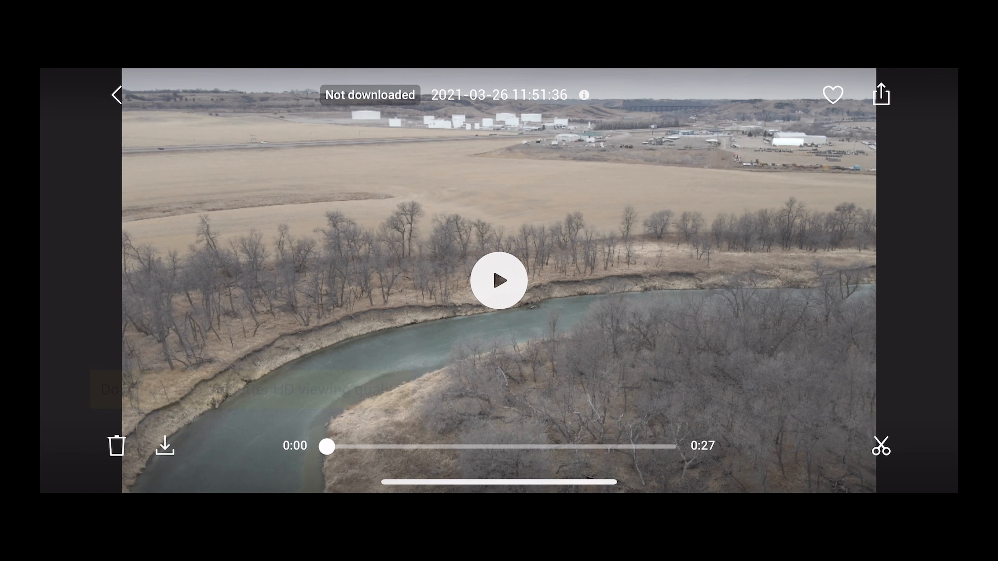
# Step: Switch to the DJI Fly app, leave the clip playback and create a new video edit with the river clip
pyautogui.click(117, 95)
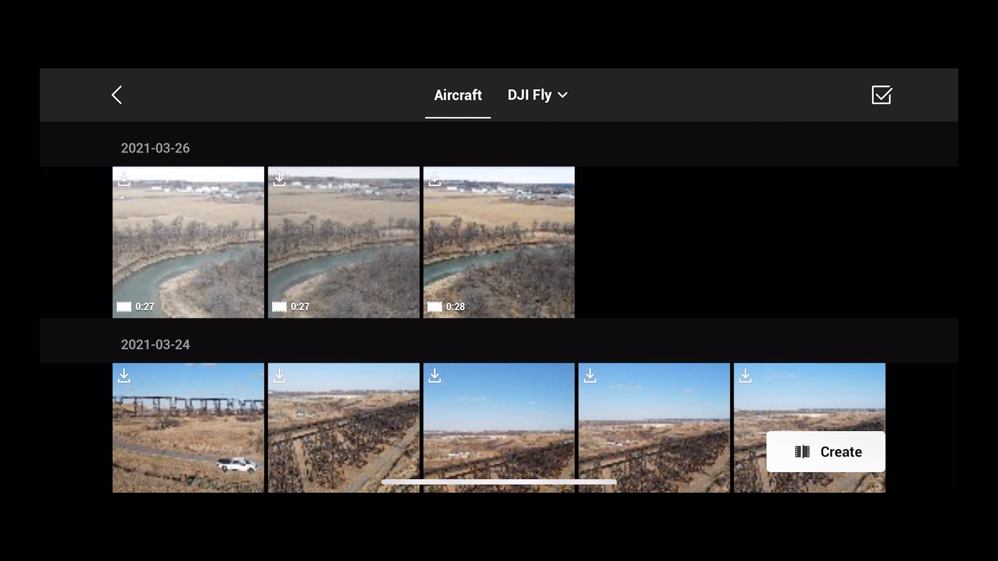
pyautogui.click(537, 95)
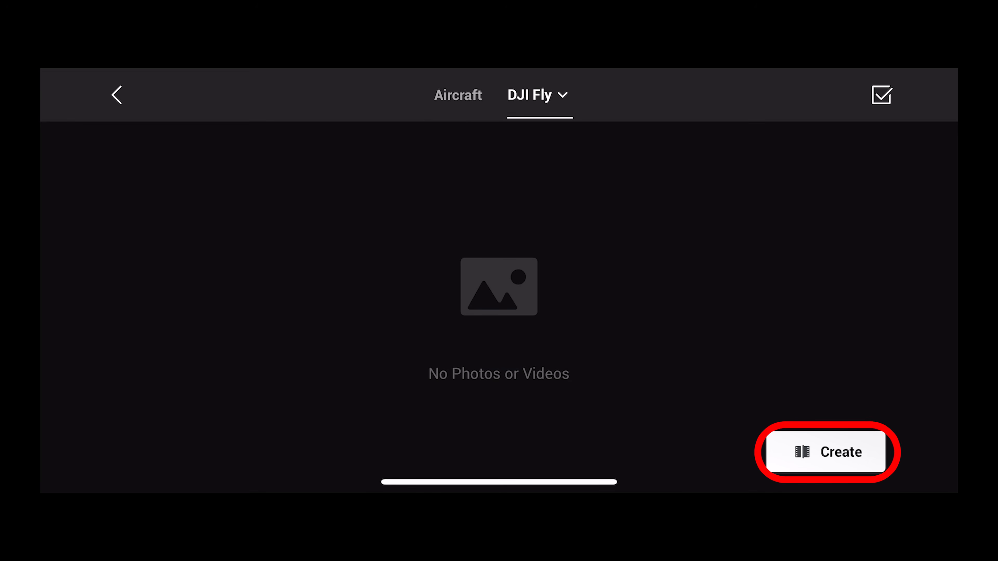
pyautogui.click(826, 452)
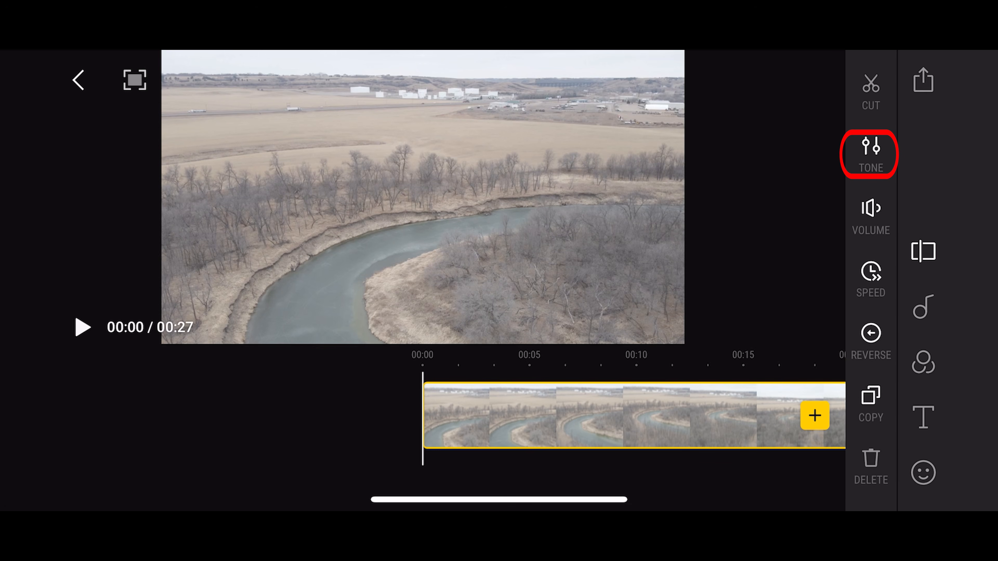
# Step: Adjust the river clip's tone with contrast +100, saturation +100 and temperature +56
pyautogui.click(871, 153)
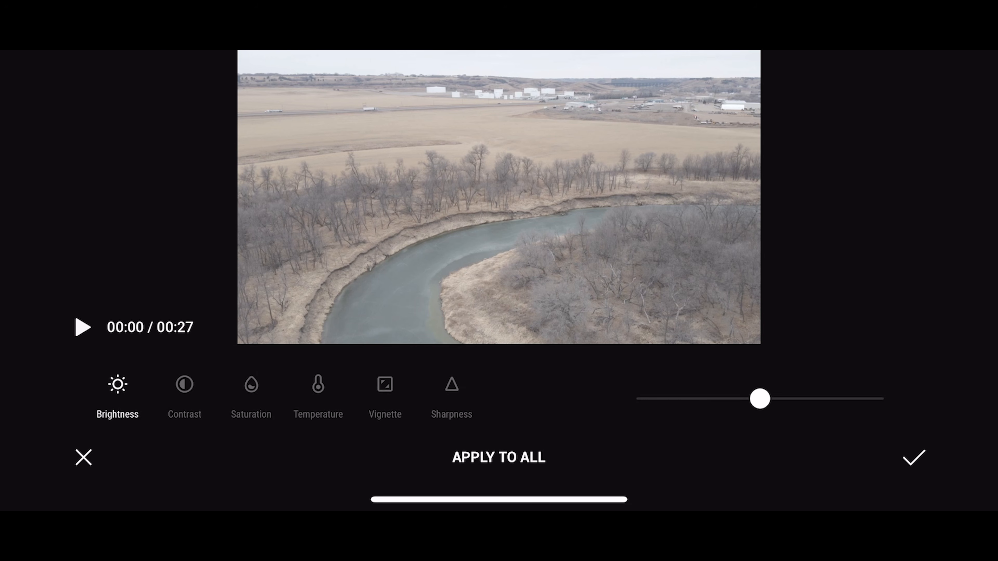
pyautogui.click(184, 396)
pyautogui.moveTo(760, 399); pyautogui.dragTo(883, 399)
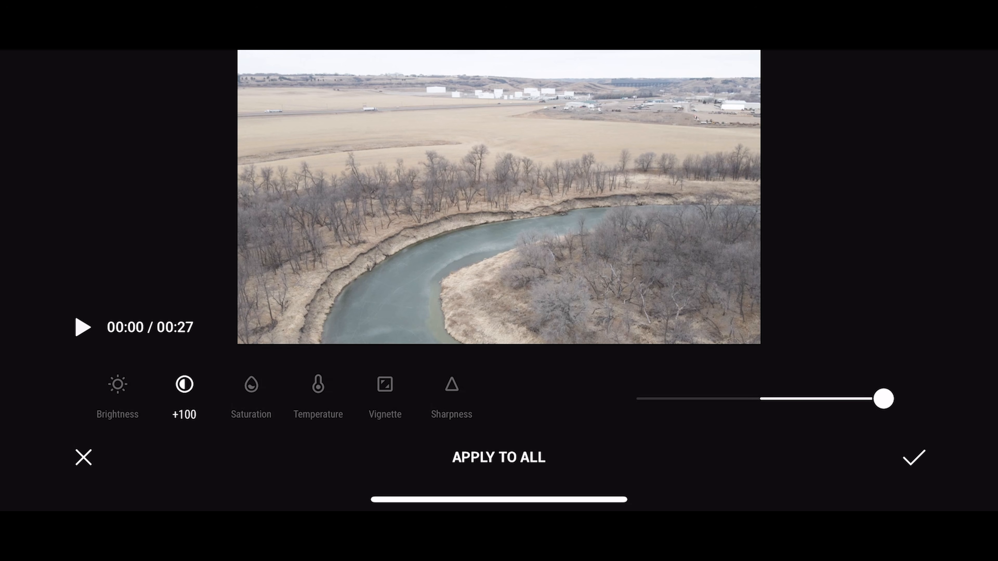
pyautogui.click(251, 396)
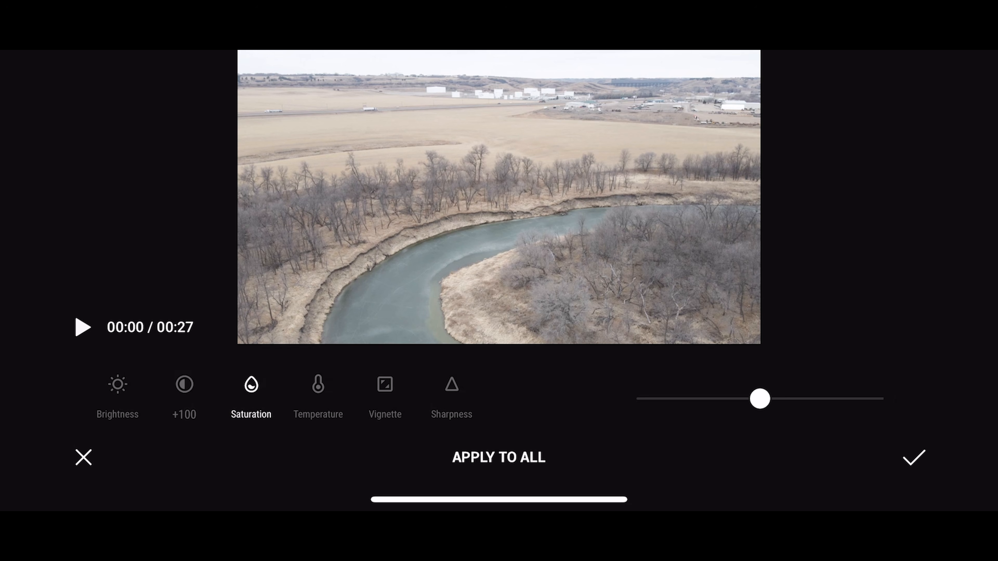
pyautogui.moveTo(759, 399); pyautogui.dragTo(883, 399)
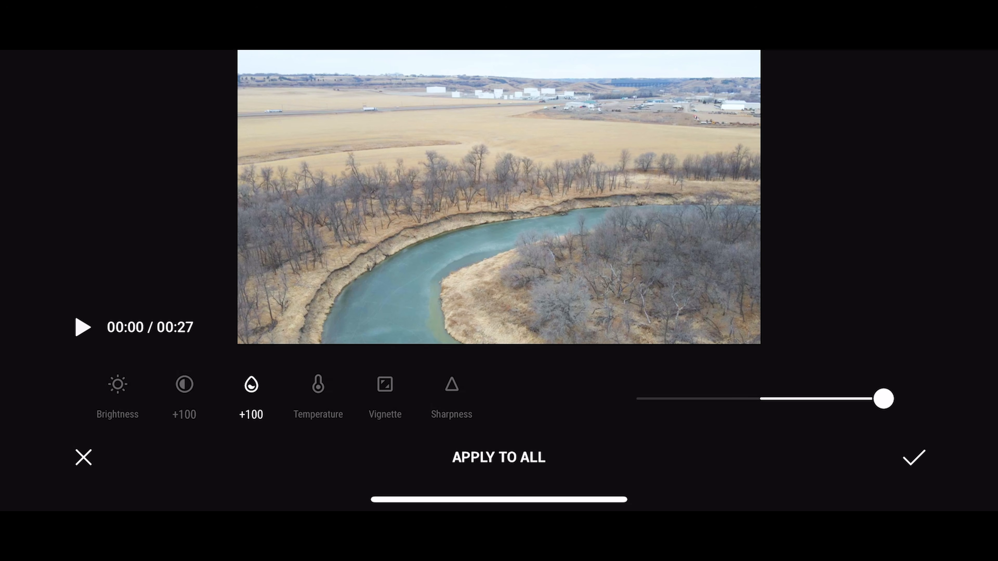
pyautogui.click(318, 395)
pyautogui.moveTo(760, 399); pyautogui.dragTo(830, 399)
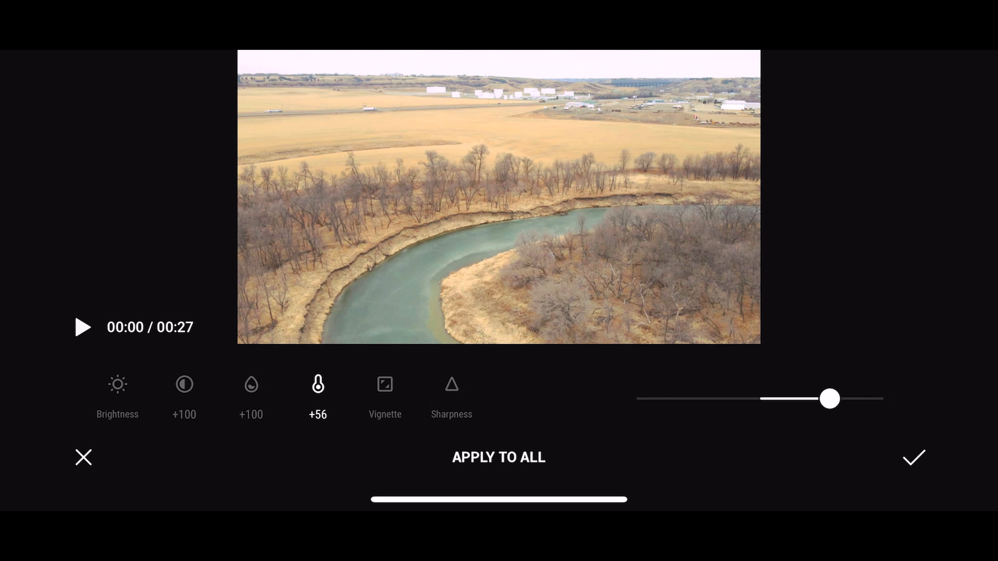